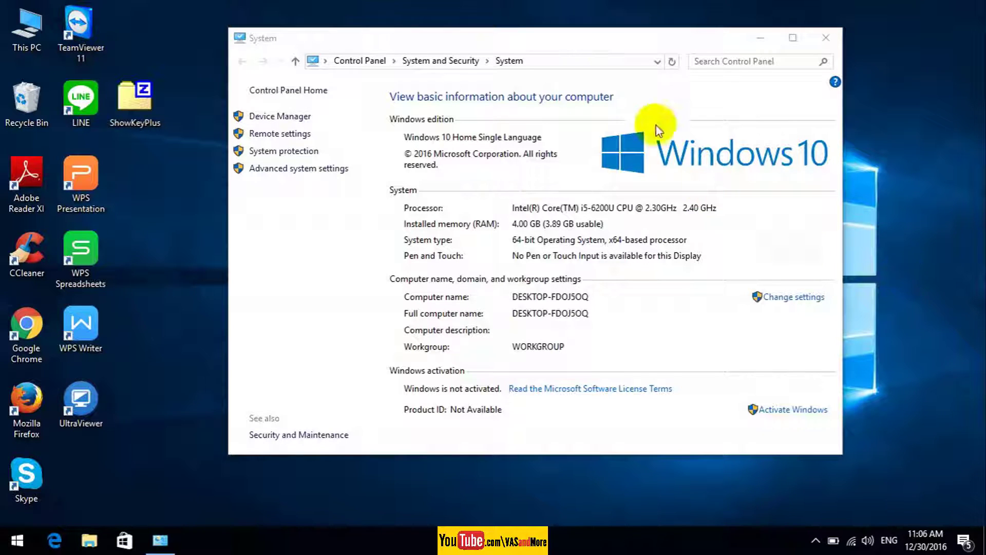
- Open Windows Settings and go to the Activation page of Update & security
left_click_drag(552, 40, 529, 39)
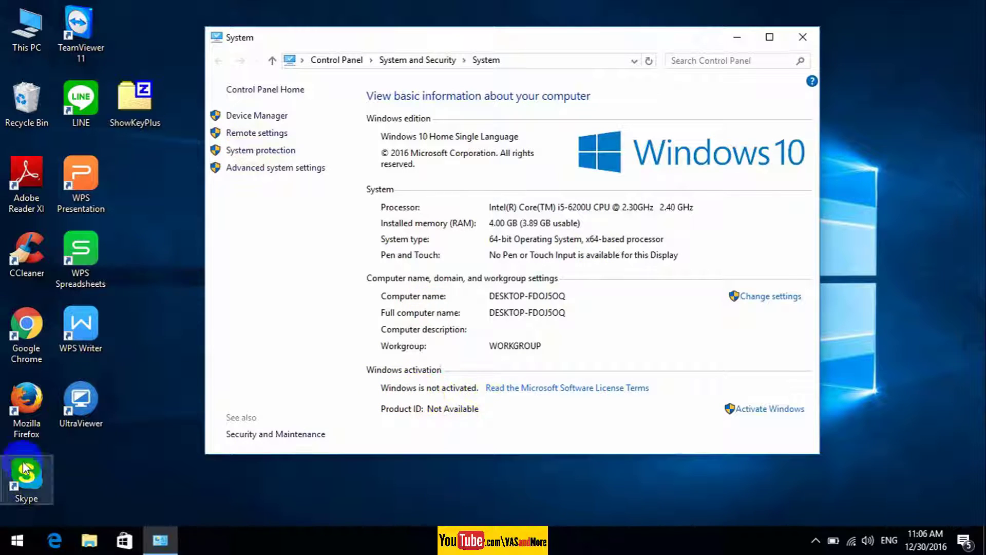
left_click(17, 539)
left_click(18, 472)
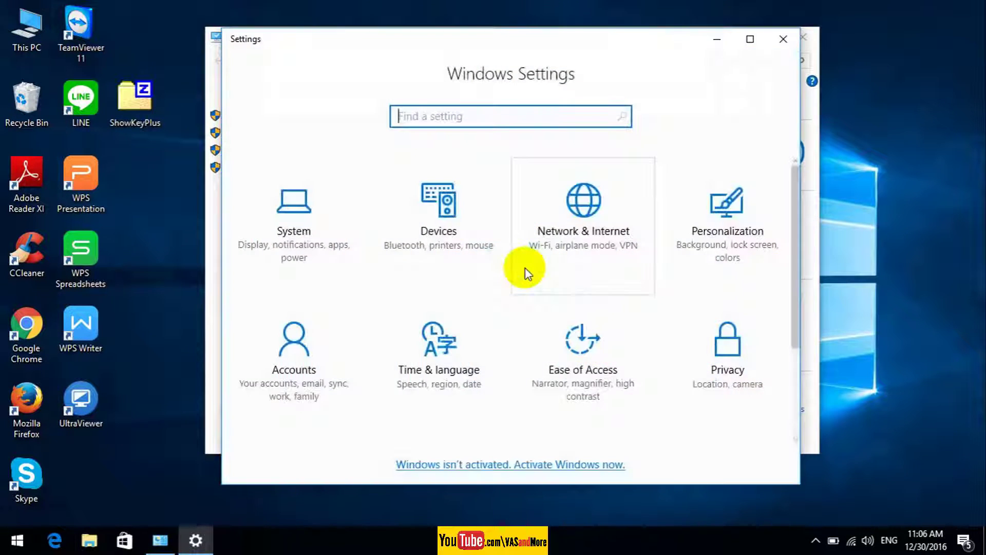
scroll(526, 269, "down", 3)
left_click(333, 337)
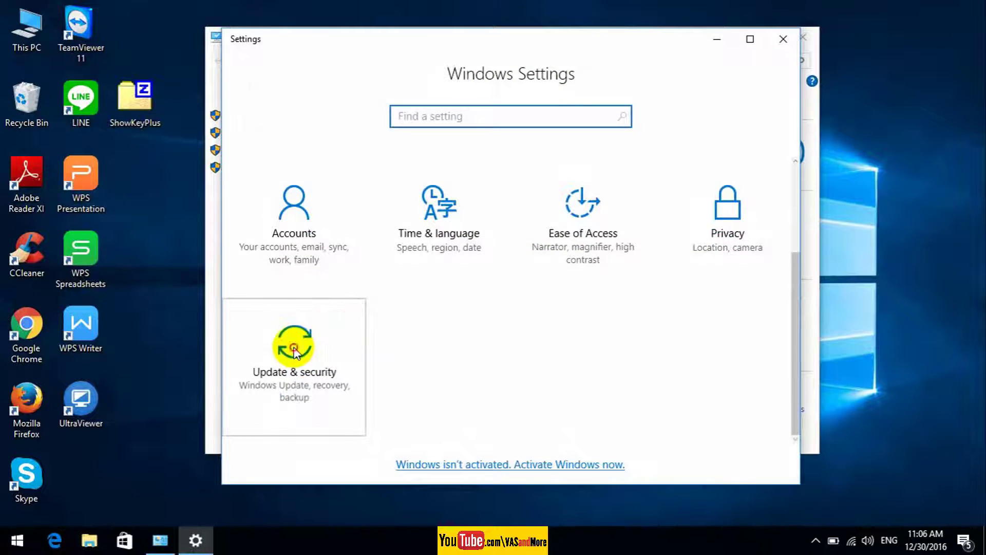
left_click(288, 354)
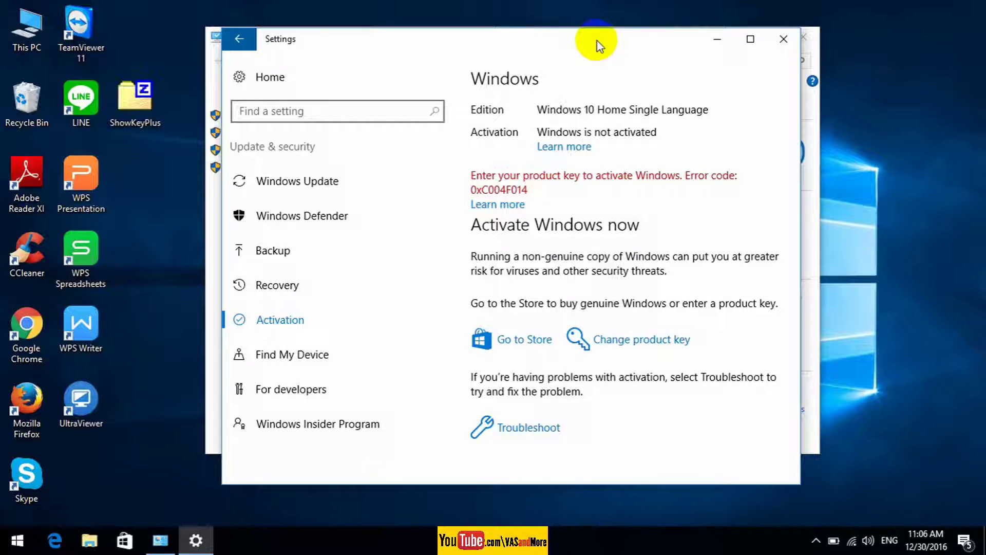
- Extract the ShowKeyPlus archive onto the desktop and place the extracted ShowKeyPlus program directly below the archive
left_click(135, 103)
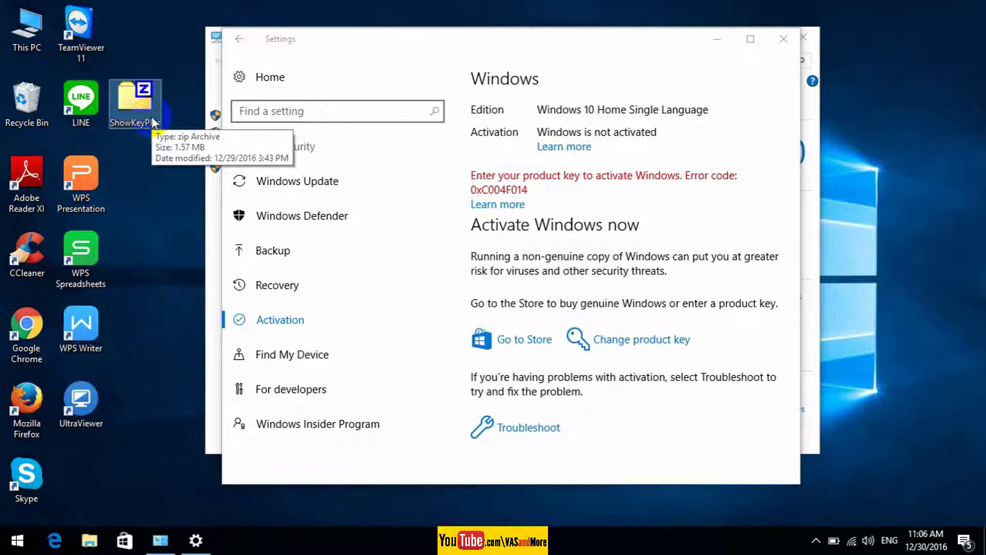
right_click(153, 121)
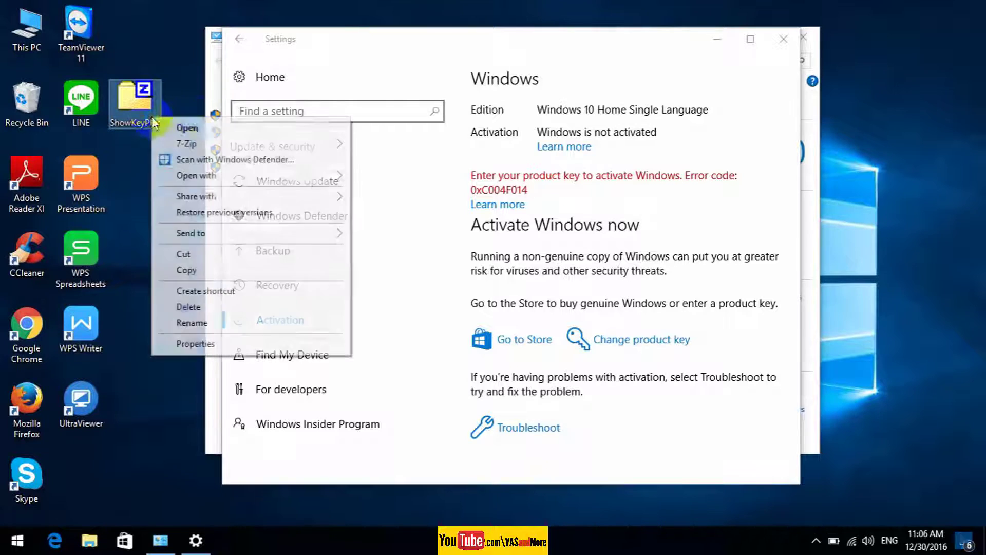
mouse_move(249, 143)
left_click(404, 171)
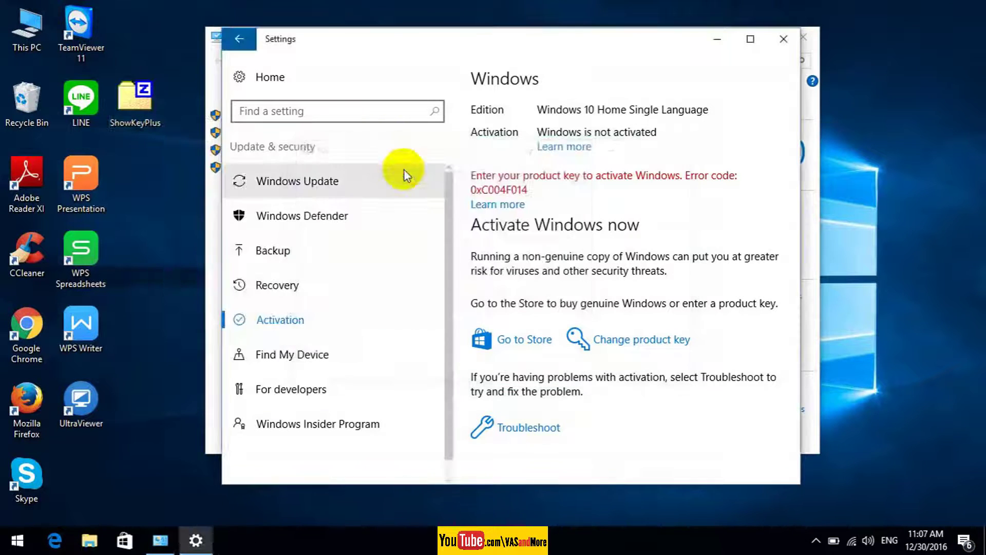
right_click(169, 218)
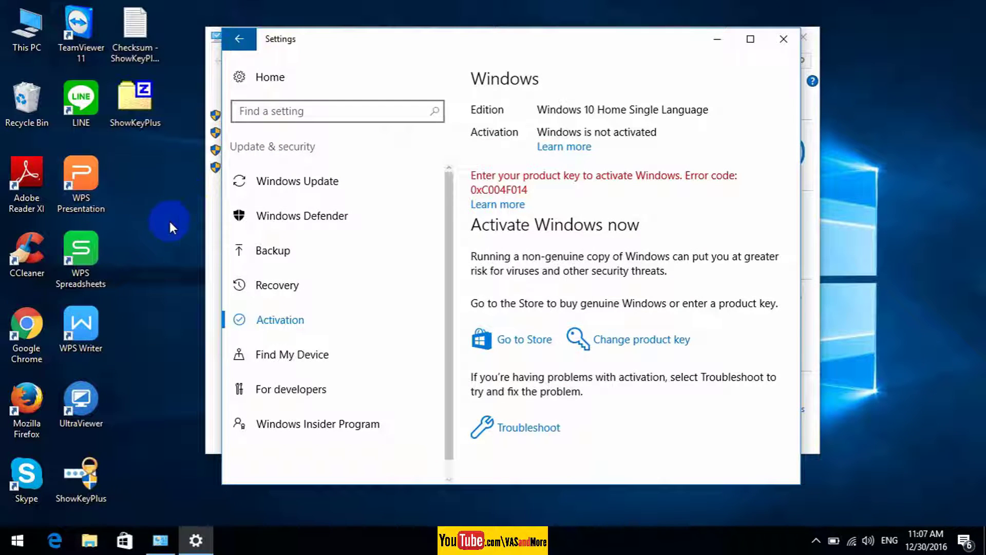
left_click_drag(81, 475, 154, 191)
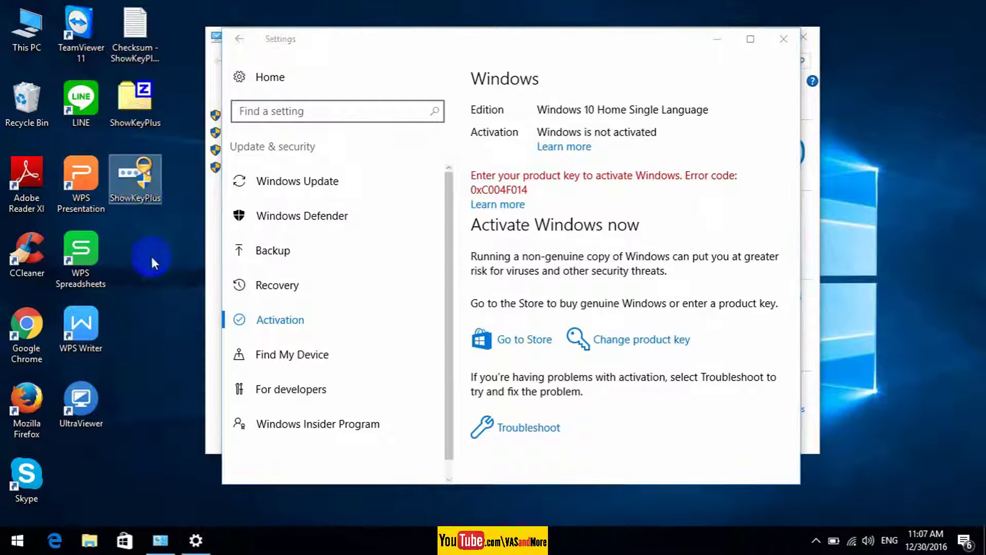
left_click(151, 262)
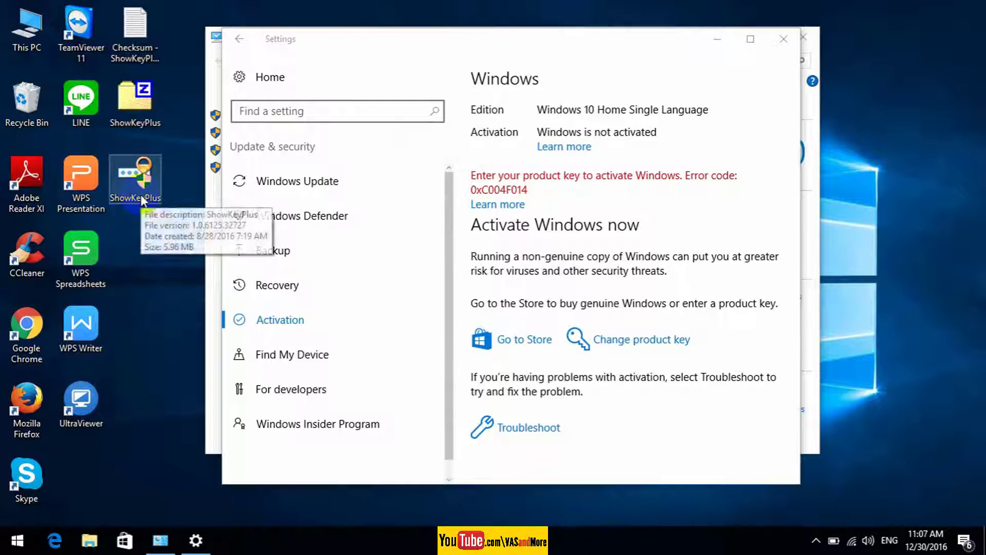
- Run ShowKeyPlus and save its key information to the desktop as a text file named Windows Key
left_click(135, 177)
left_click(624, 196)
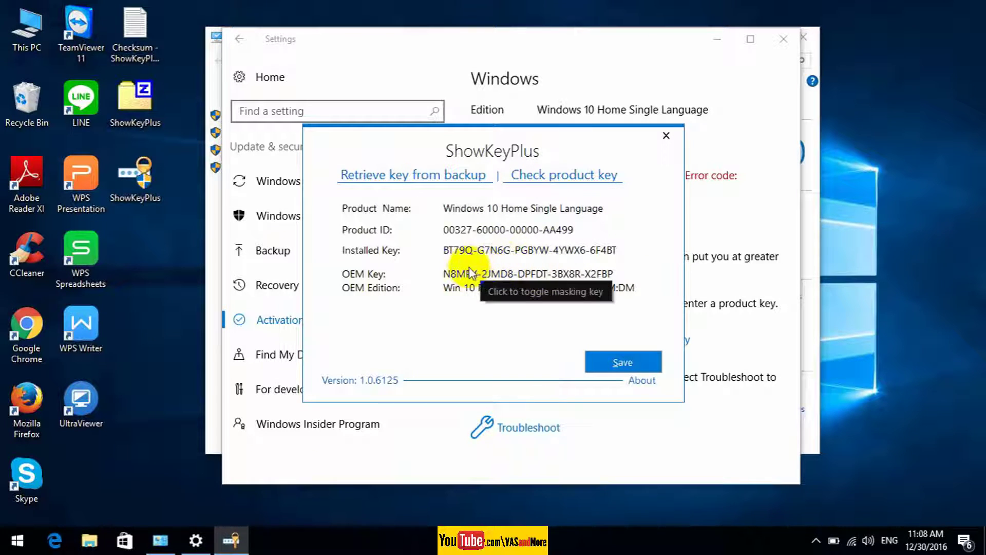
left_click(614, 354)
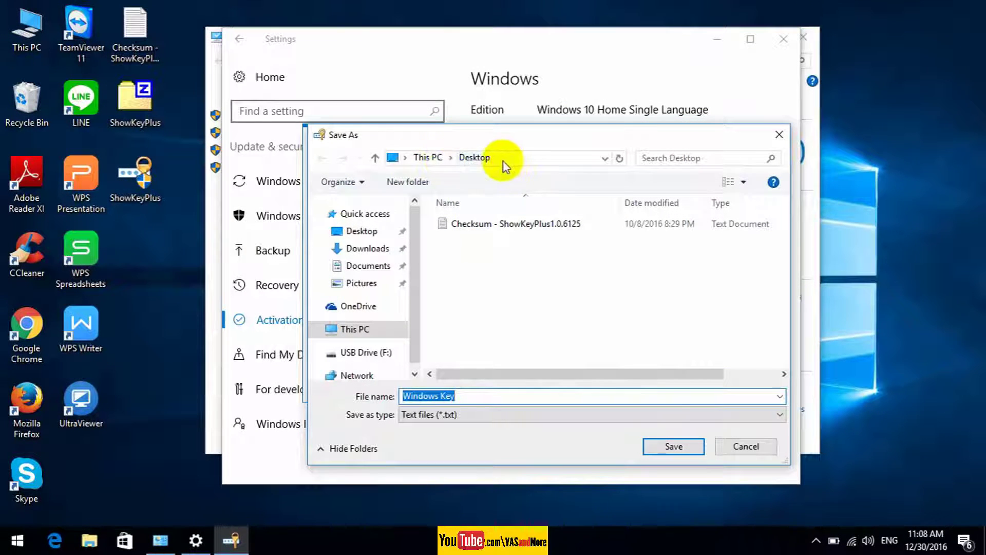
left_click(673, 446)
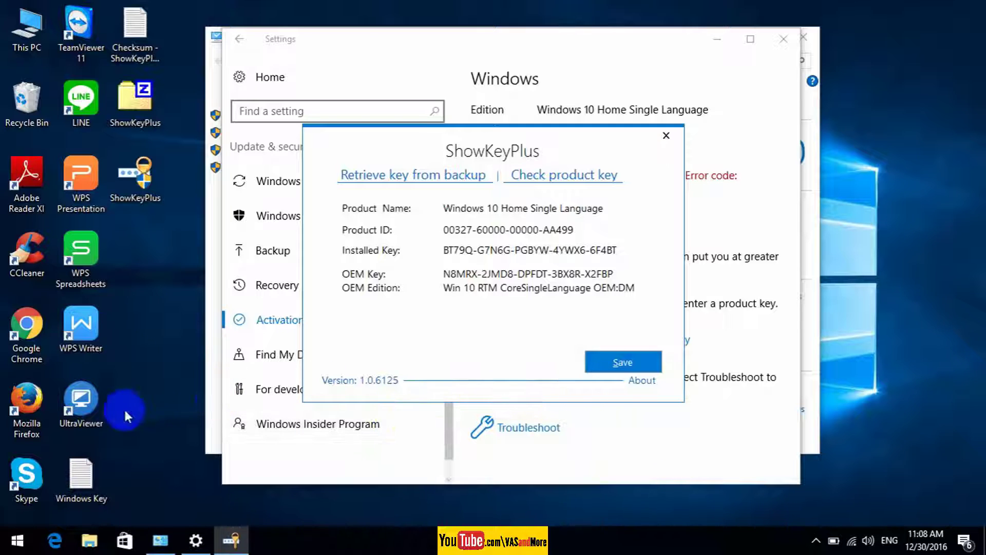
- Open the saved Windows Key text file from the desktop and copy the OEM key from it
left_click(77, 478)
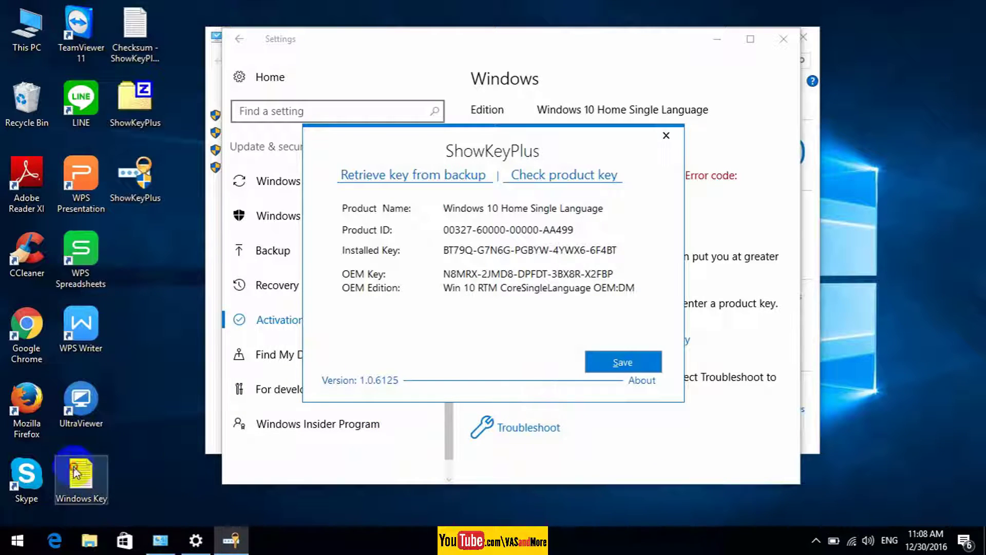
right_click(83, 482)
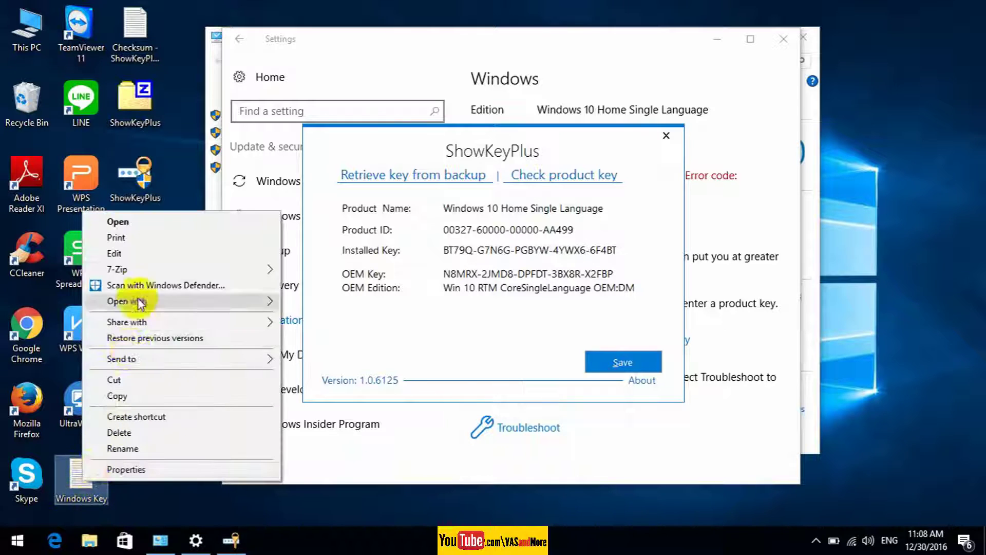
left_click(139, 226)
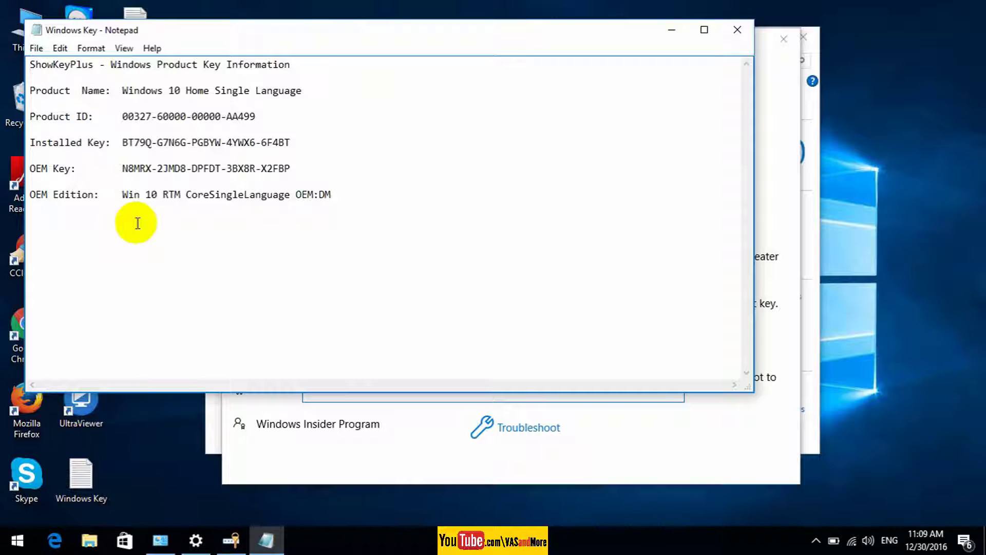
left_click_drag(356, 31, 459, 52)
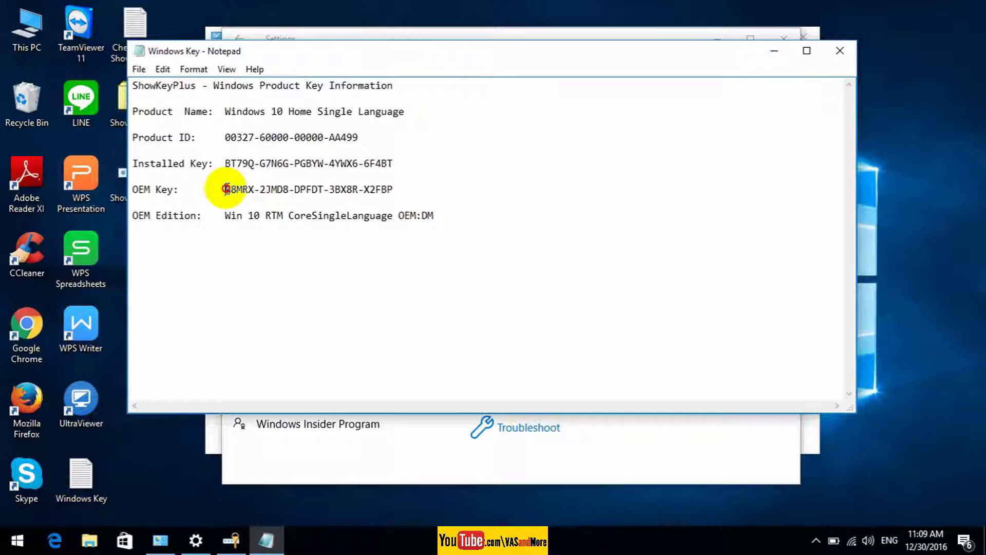
left_click_drag(226, 190, 406, 188)
right_click(388, 190)
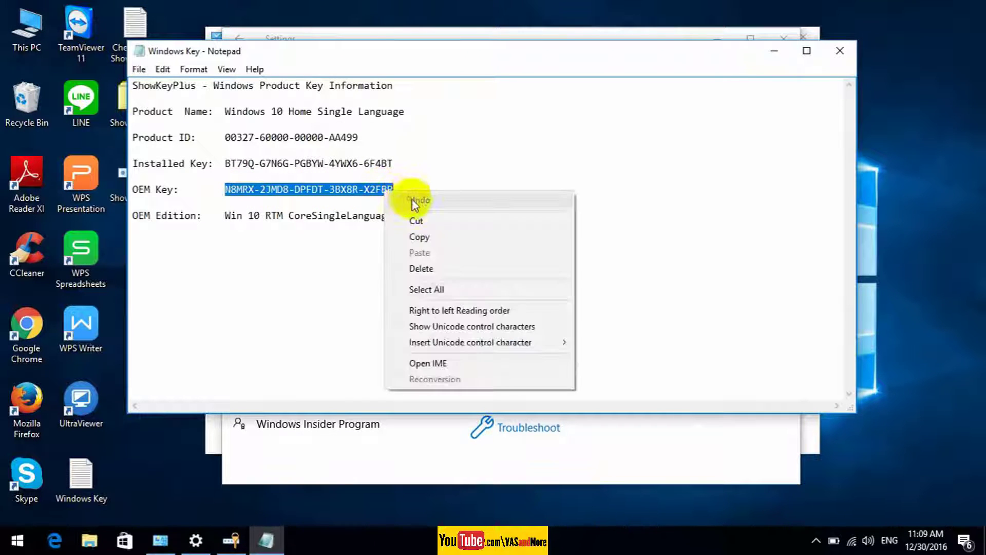
left_click(420, 236)
- Return to the Activation settings, start changing the product key, and paste the copied OEM key into the product key field
left_click(537, 478)
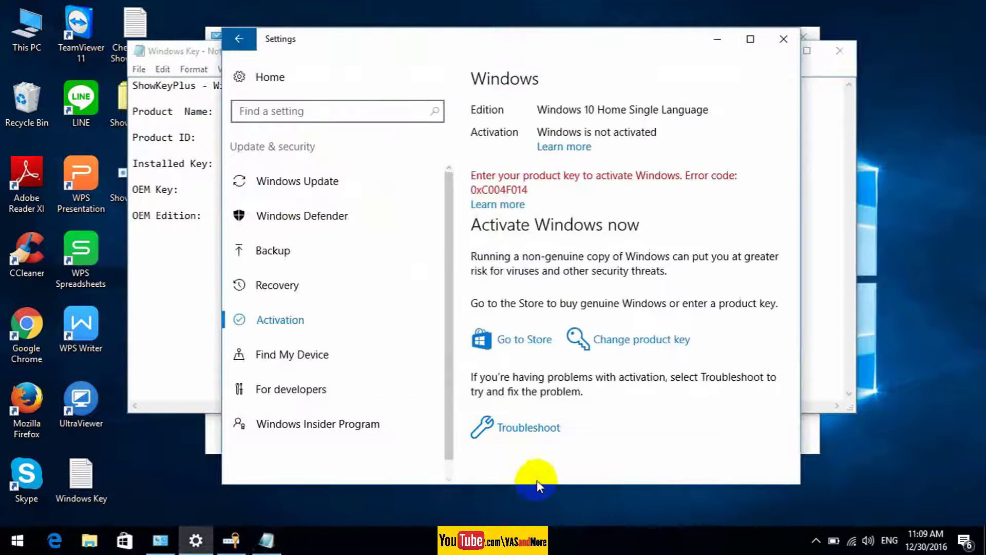
left_click_drag(528, 39, 510, 21)
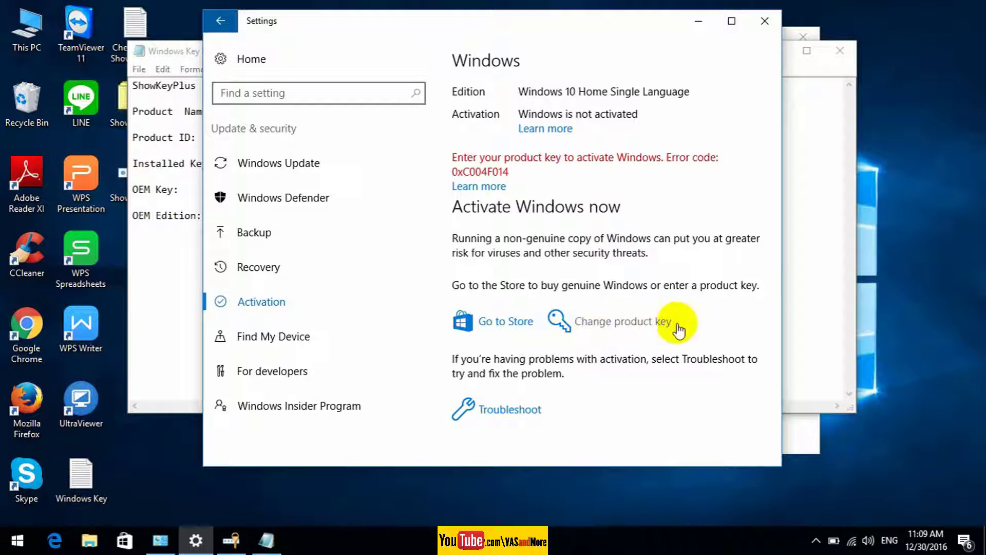
left_click(639, 324)
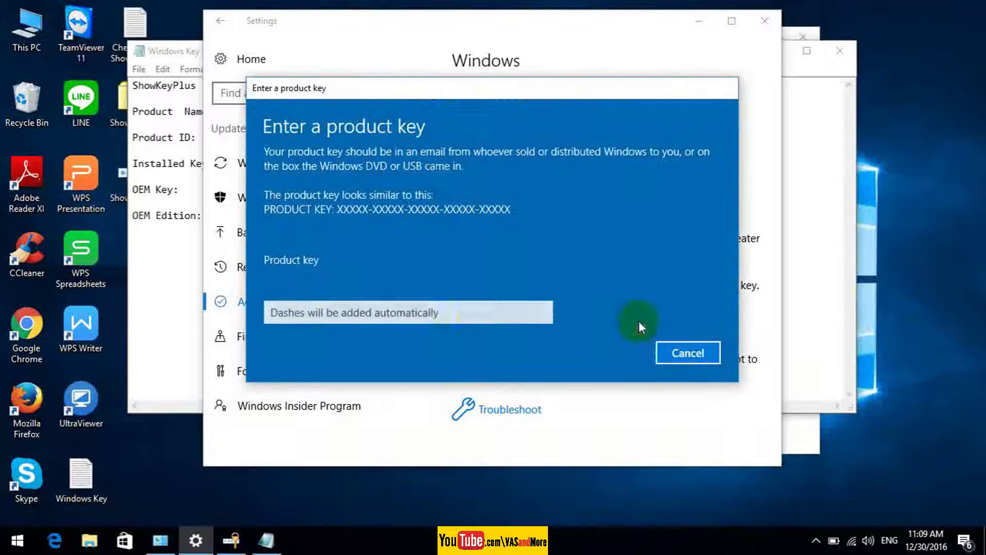
left_click(450, 315)
right_click(419, 315)
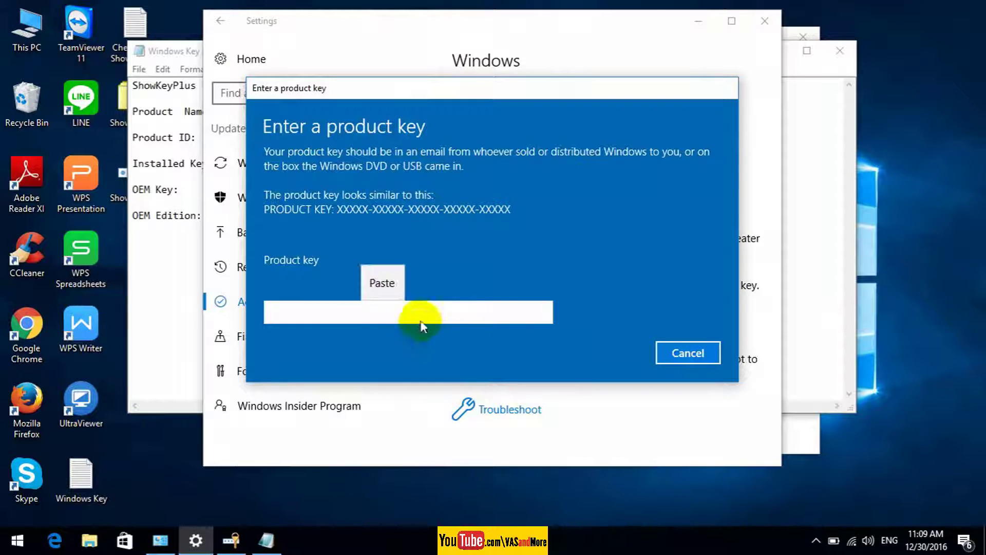
left_click(386, 288)
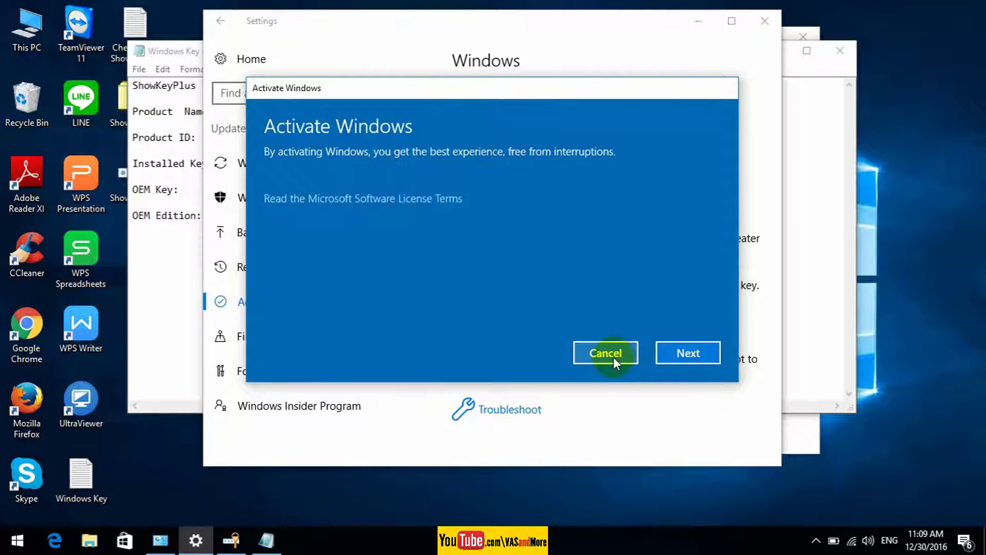
- Activate Windows with the entered product key and close the activation dialog
left_click(685, 351)
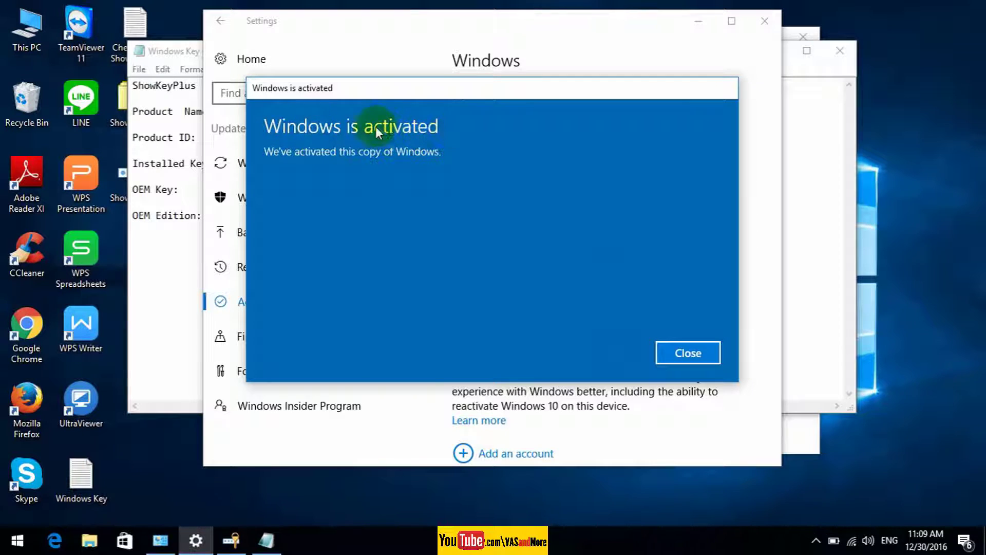
left_click(686, 357)
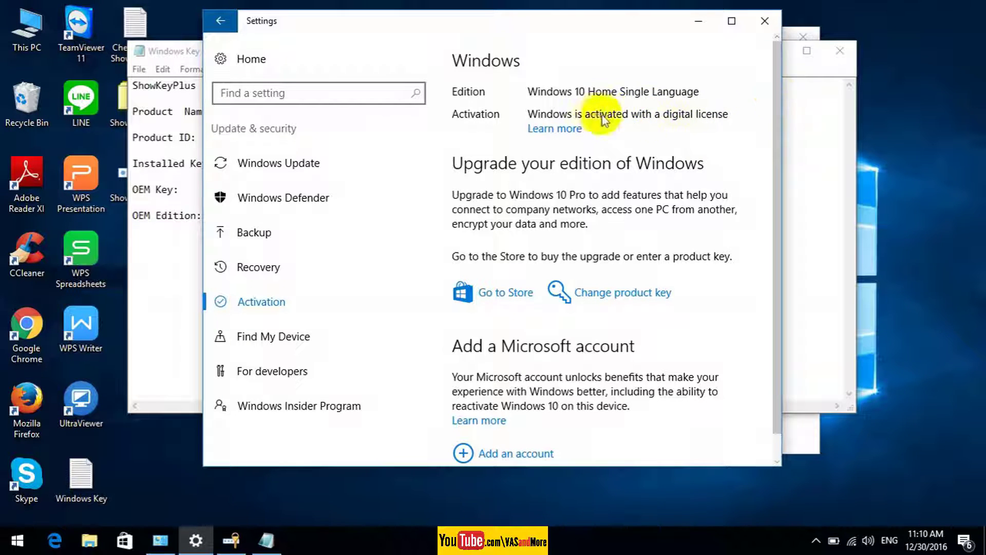
mouse_move(778, 80)
left_mouse_down()
mouse_move(775, 165)
mouse_move(775, 82)
left_mouse_up()
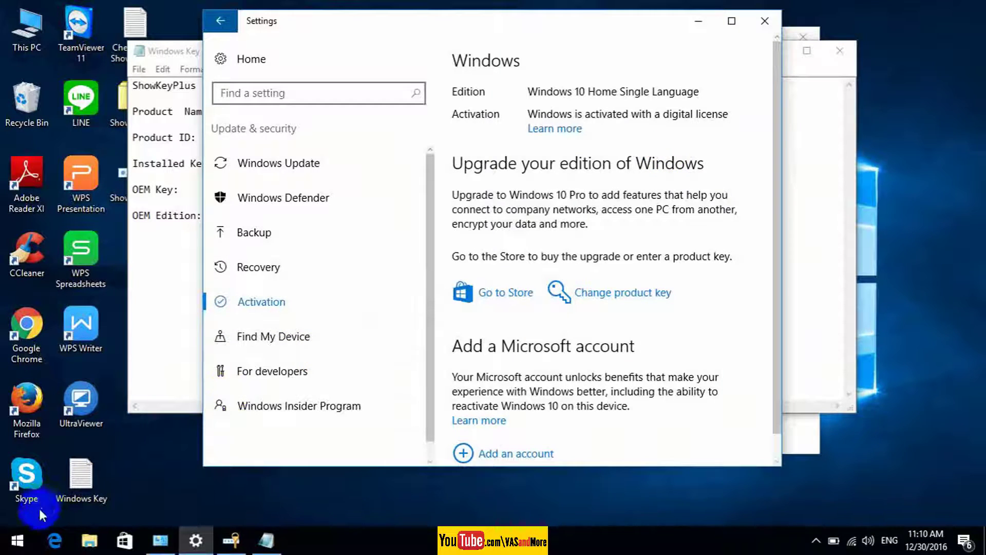
- Open Command Prompt (Admin), check the Windows activation status with slmgr -xpr, and dismiss the result message
left_click(18, 540)
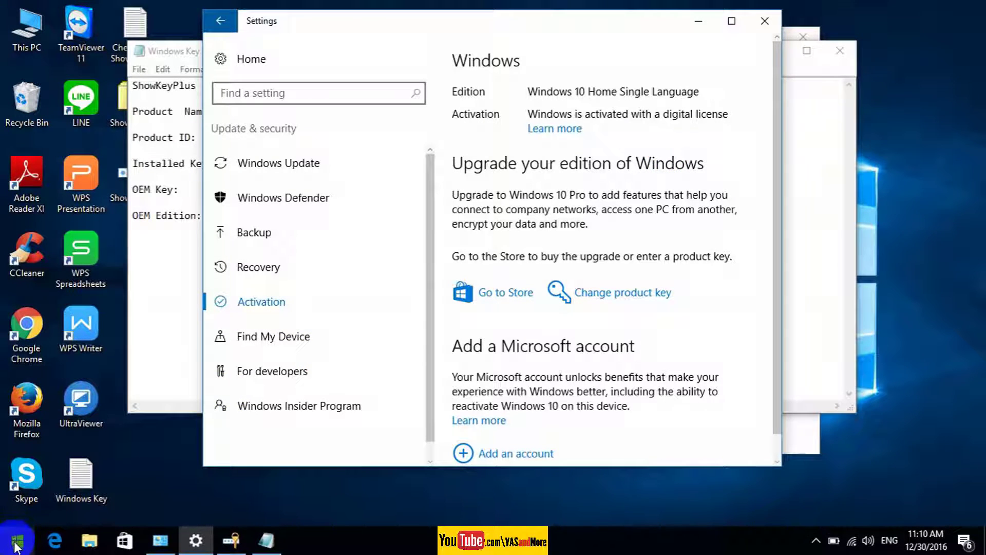
right_click(21, 543)
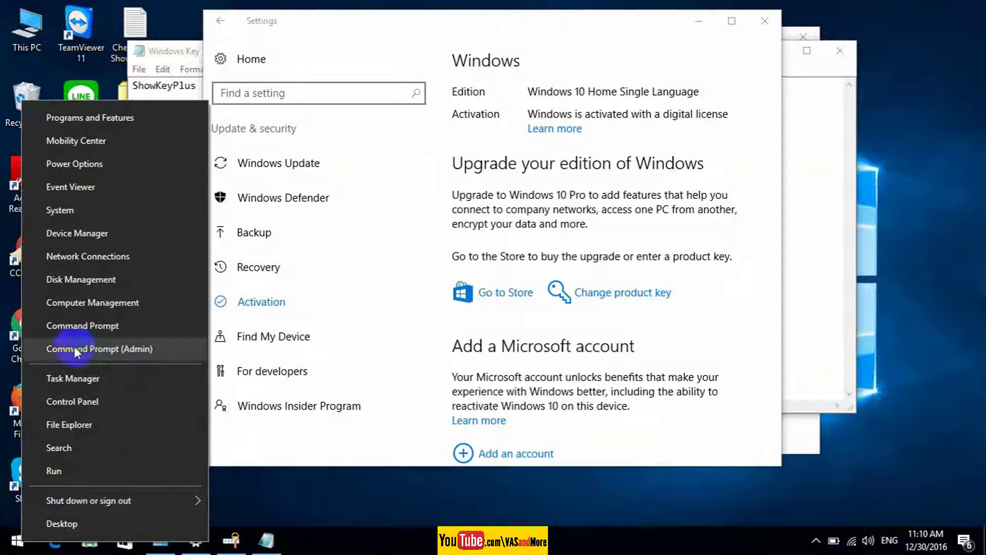
left_click(125, 353)
left_click_drag(477, 131, 529, 129)
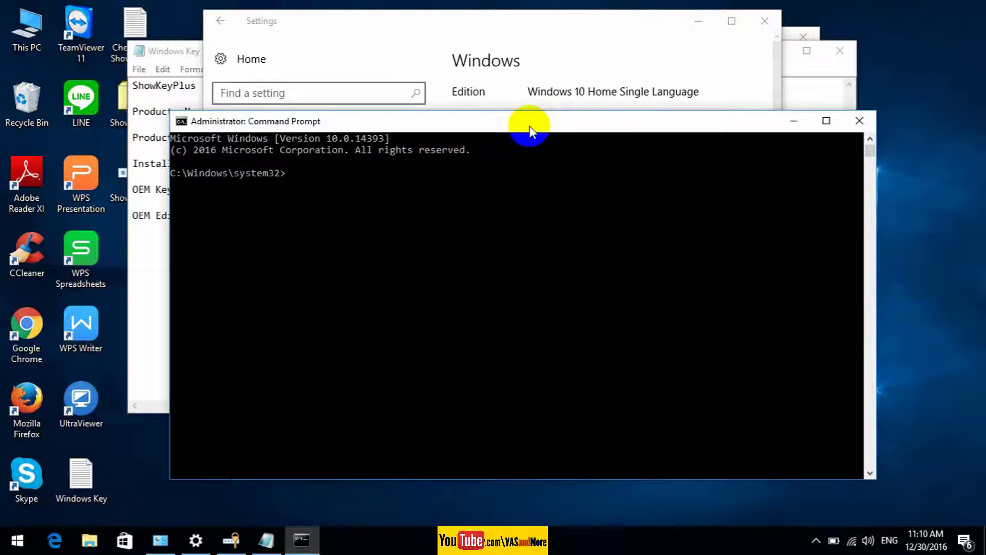
type("slmgr")
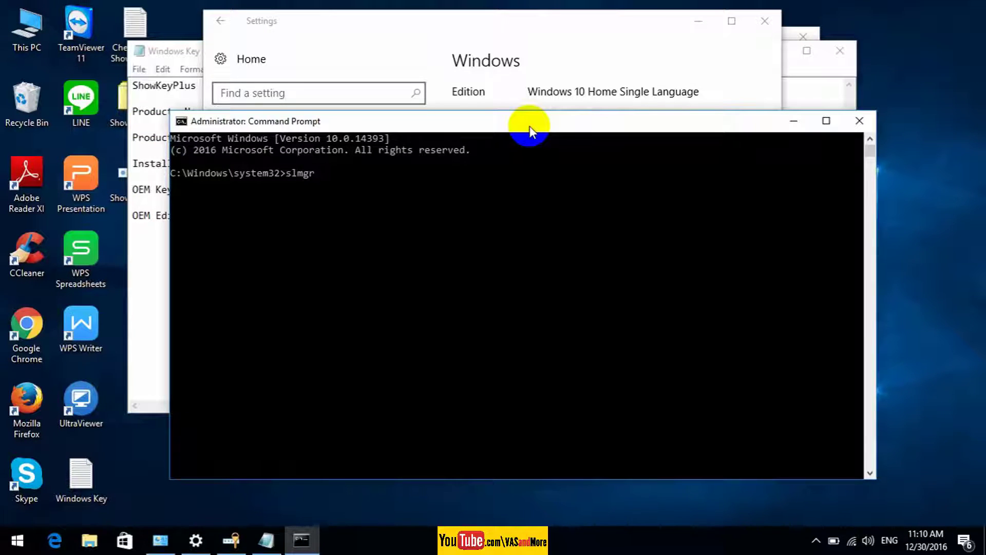
type(" -xpr")
key("Return")
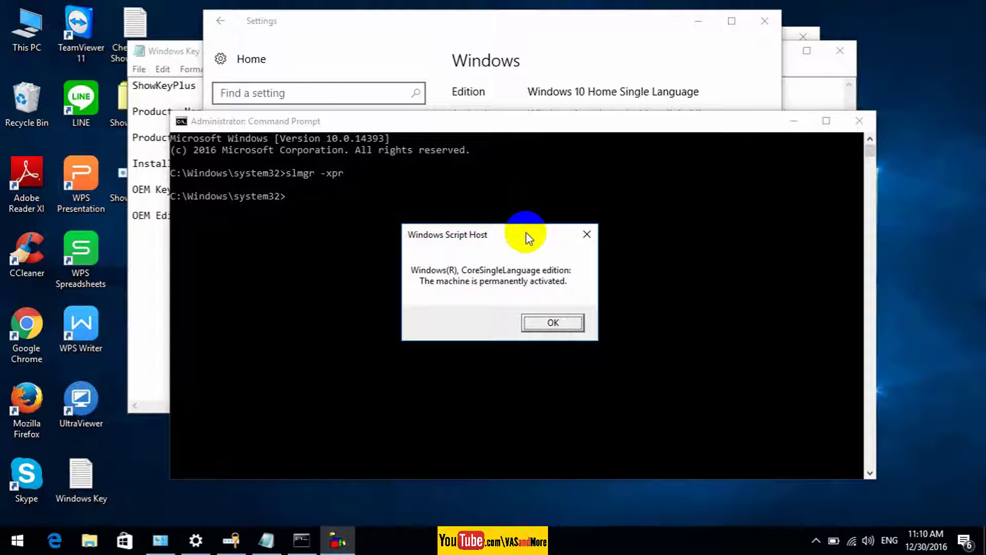
left_click_drag(526, 234, 532, 212)
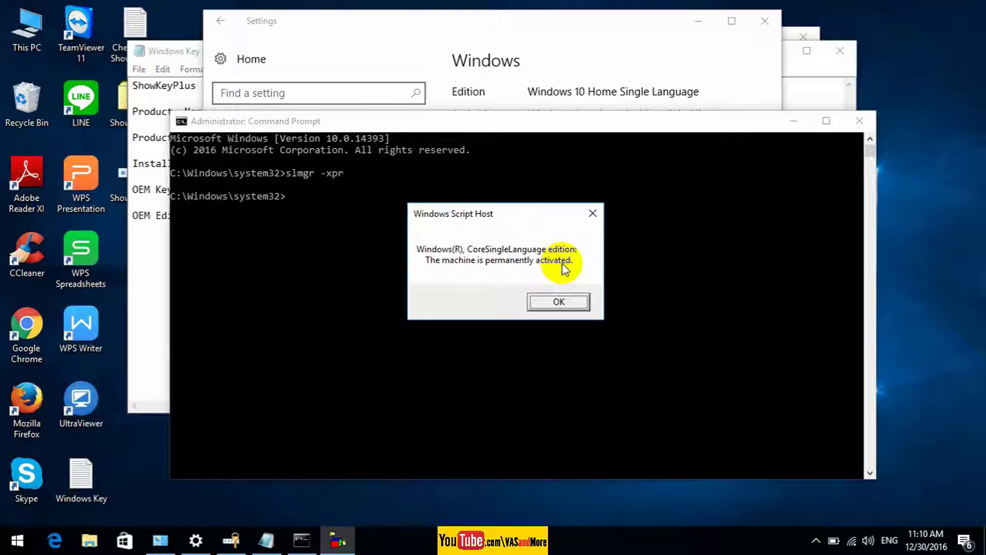
left_click(562, 302)
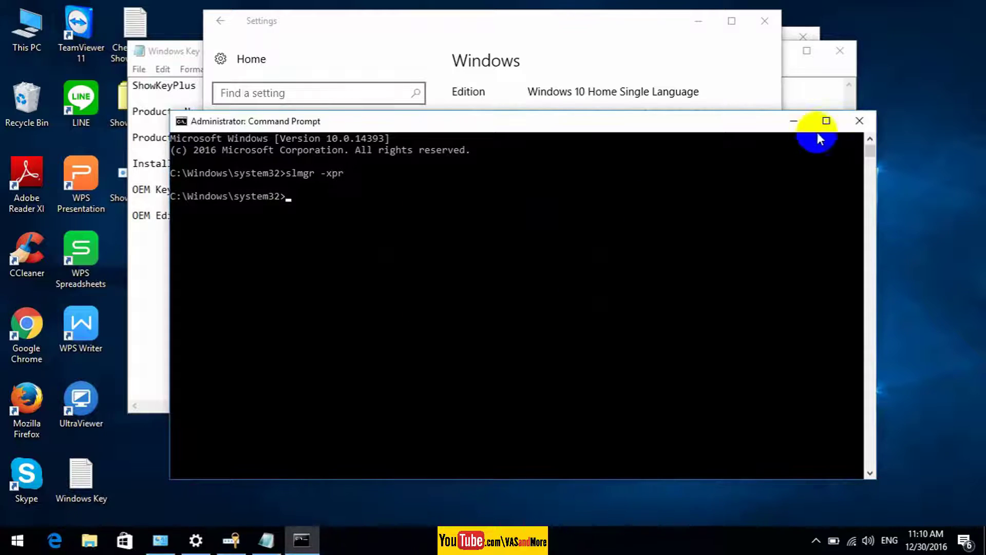
- Close the Command Prompt, Settings, Windows Key text file, ShowKeyPlus and System windows
left_click(859, 121)
left_click(765, 20)
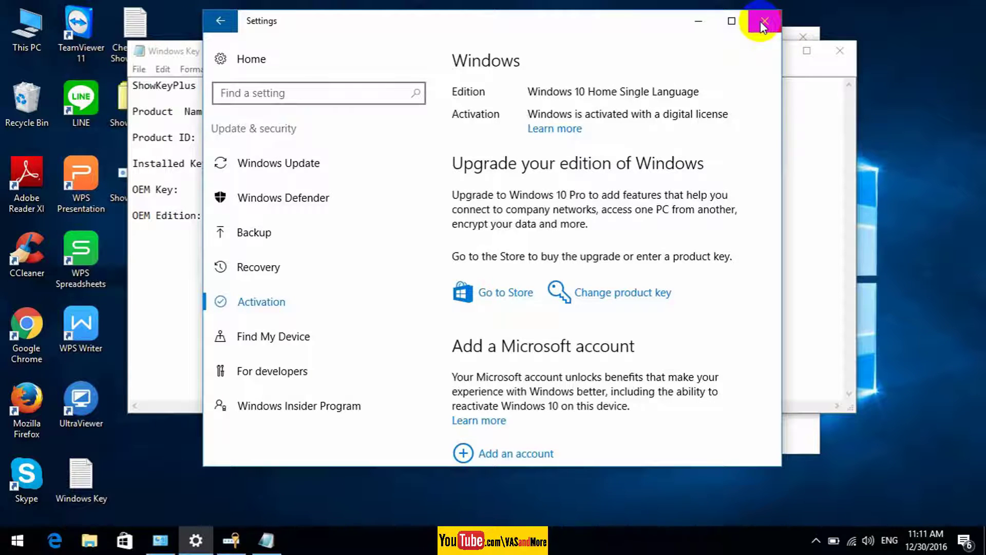
left_click(760, 20)
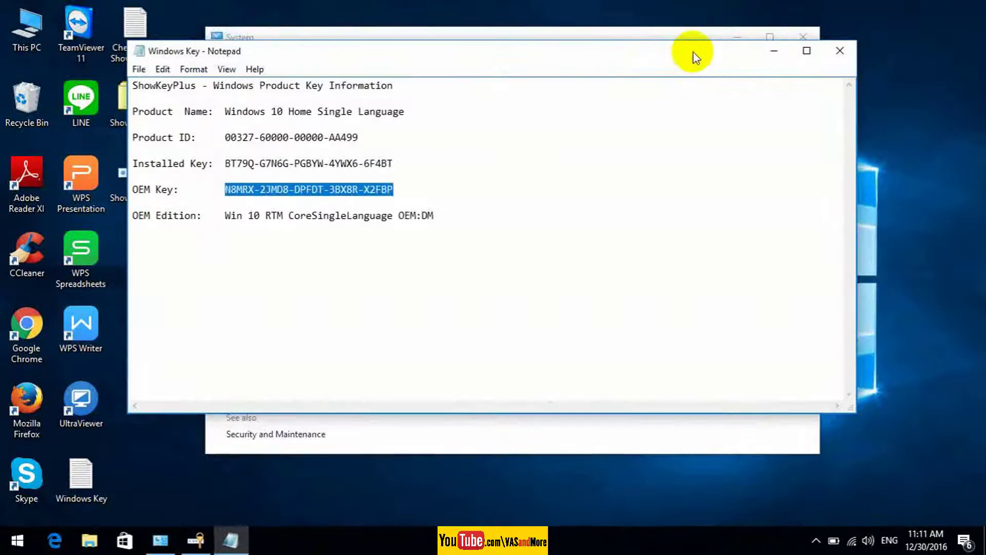
left_click_drag(693, 52, 685, 109)
left_click(831, 106)
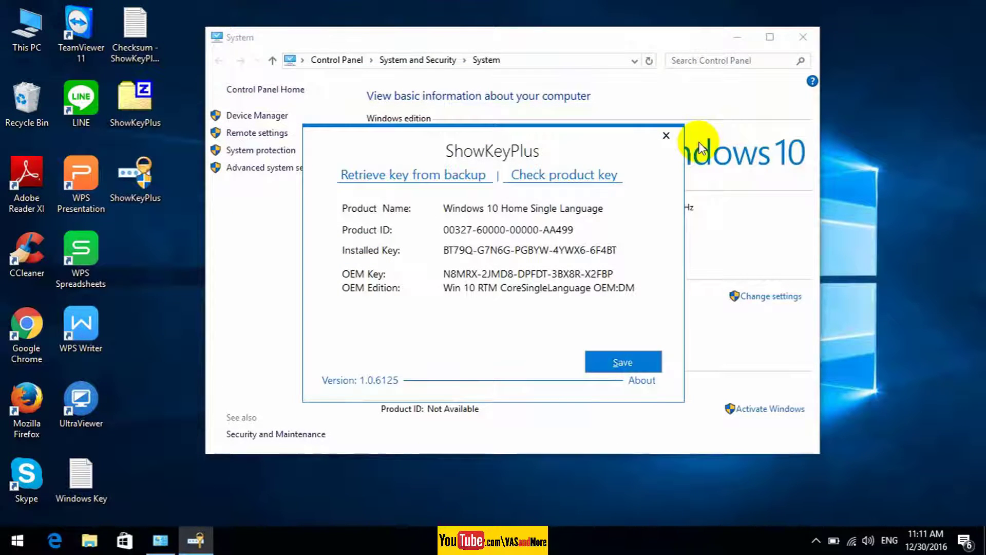
left_click(666, 135)
left_click(803, 39)
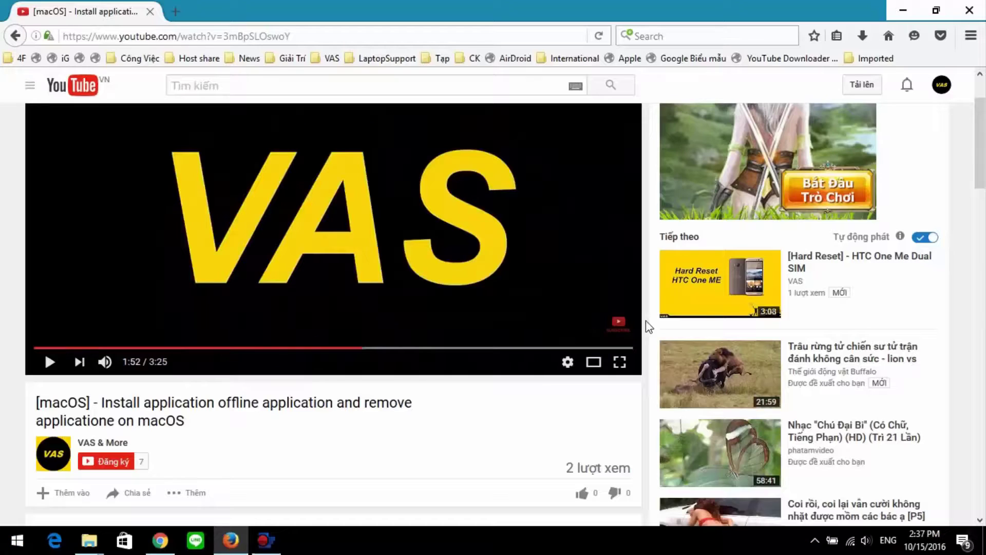
mouse_move(621, 324)
left_click(115, 463)
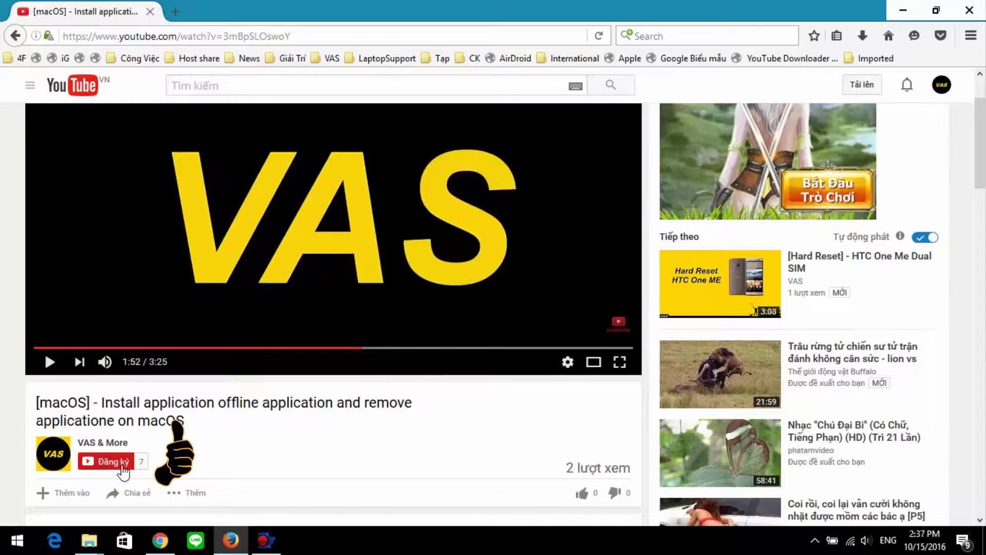